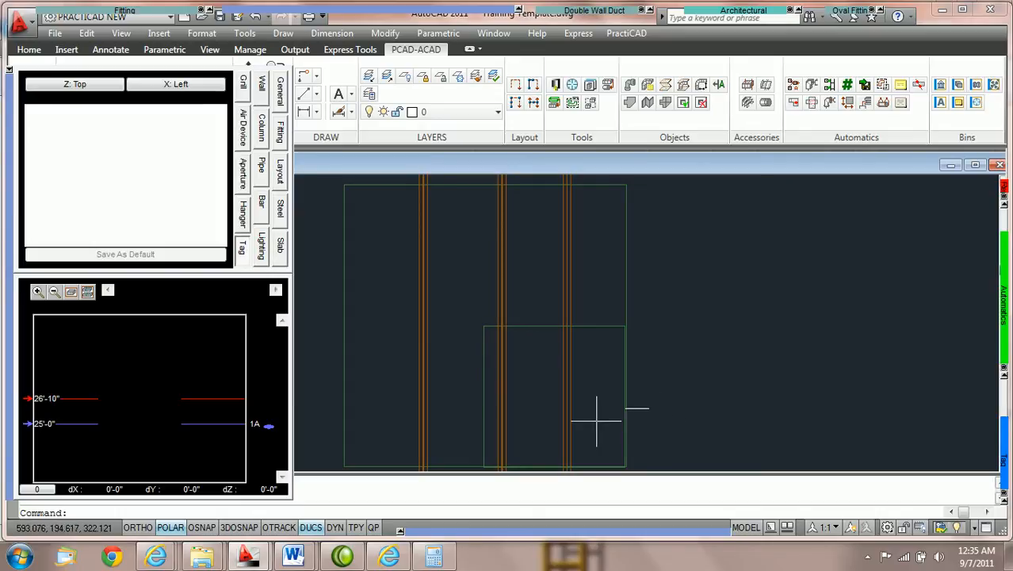
Step: Inspect the smaller rectangular slab's top, center and bottom elevations relative to level 1A
scroll(595, 417, up, 2)
middle_drag(595, 420, 591, 373)
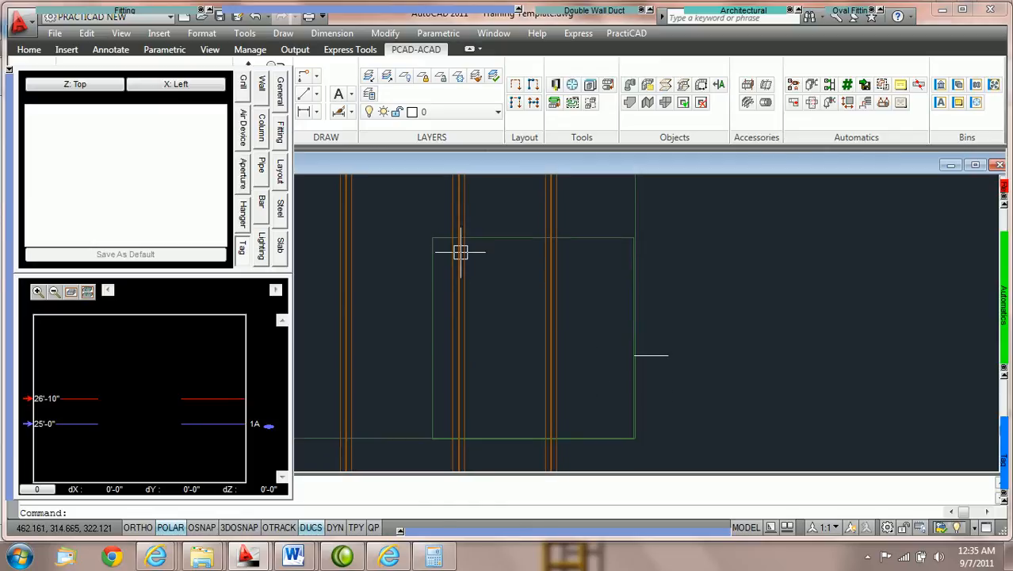
mouse_move(505, 239)
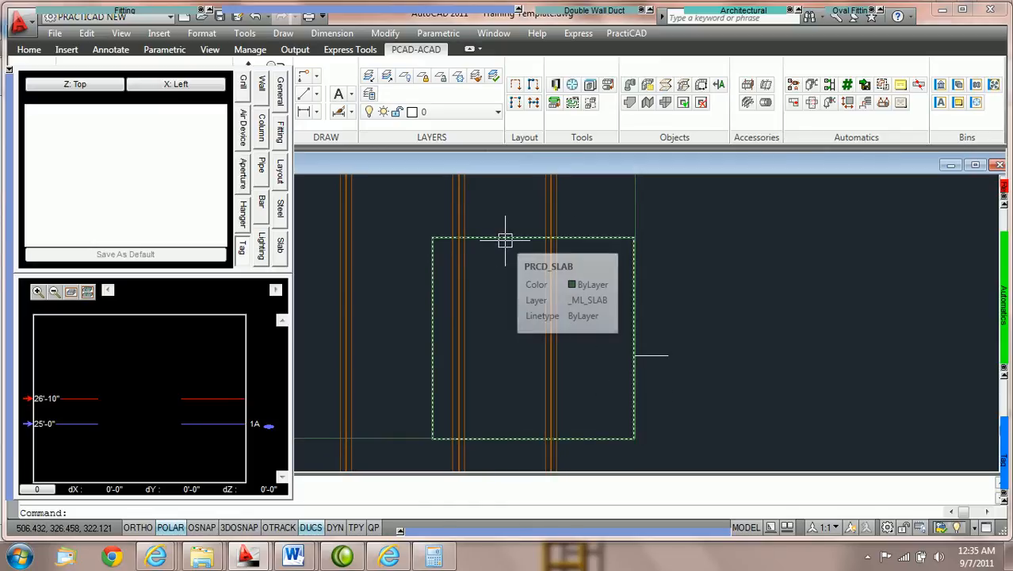
click(268, 426)
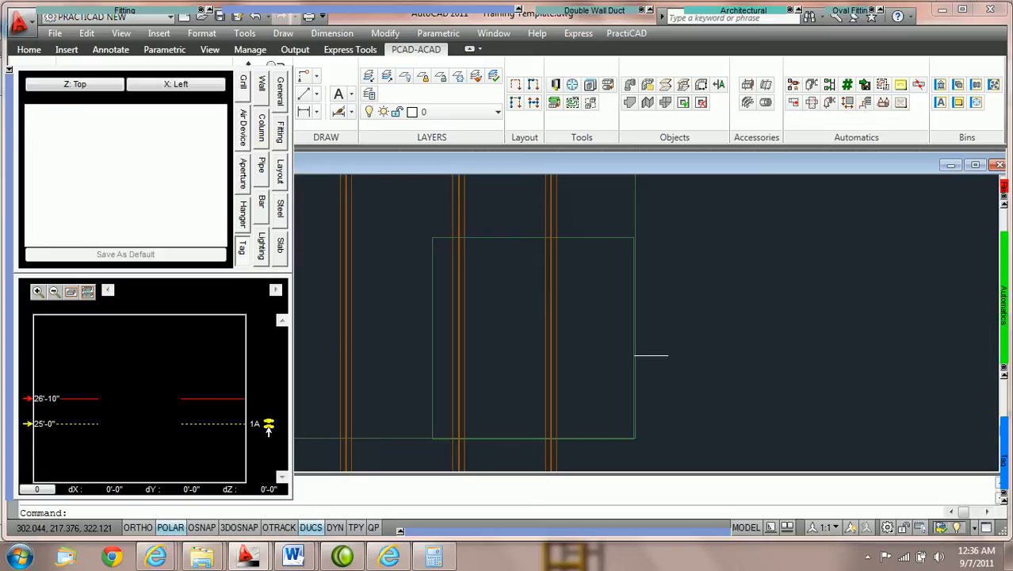
click(270, 427)
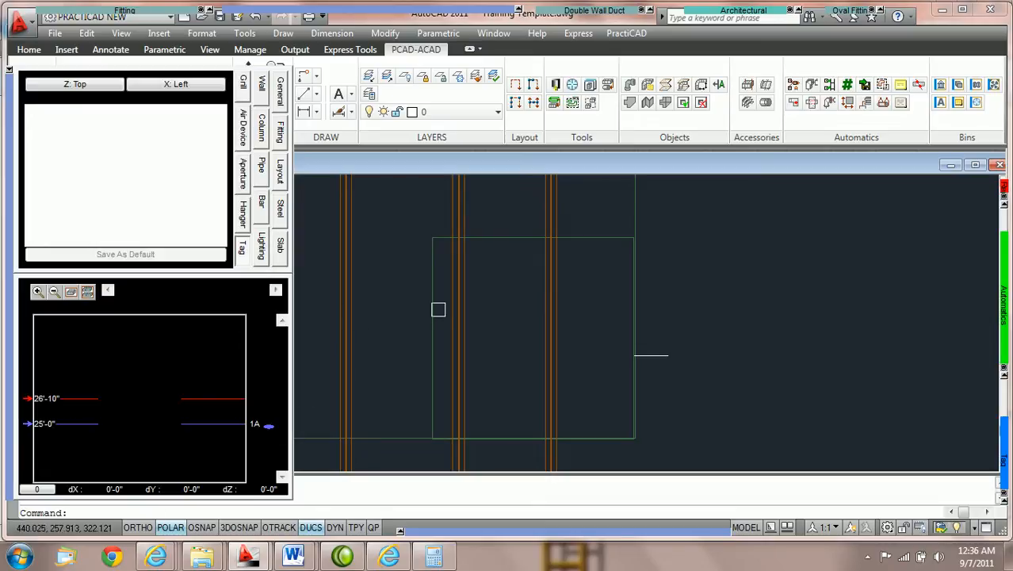
click(518, 237)
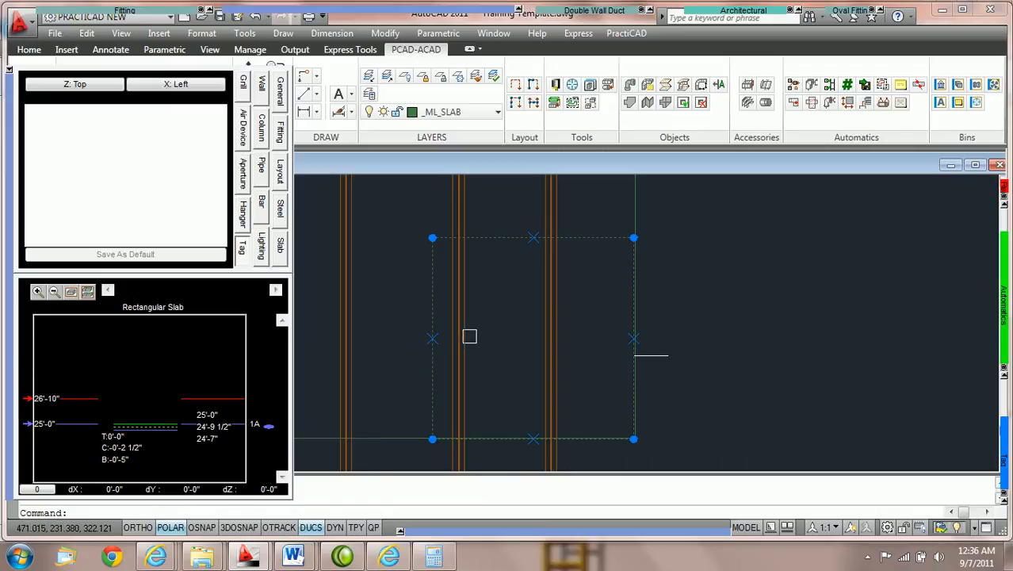
key(Escape)
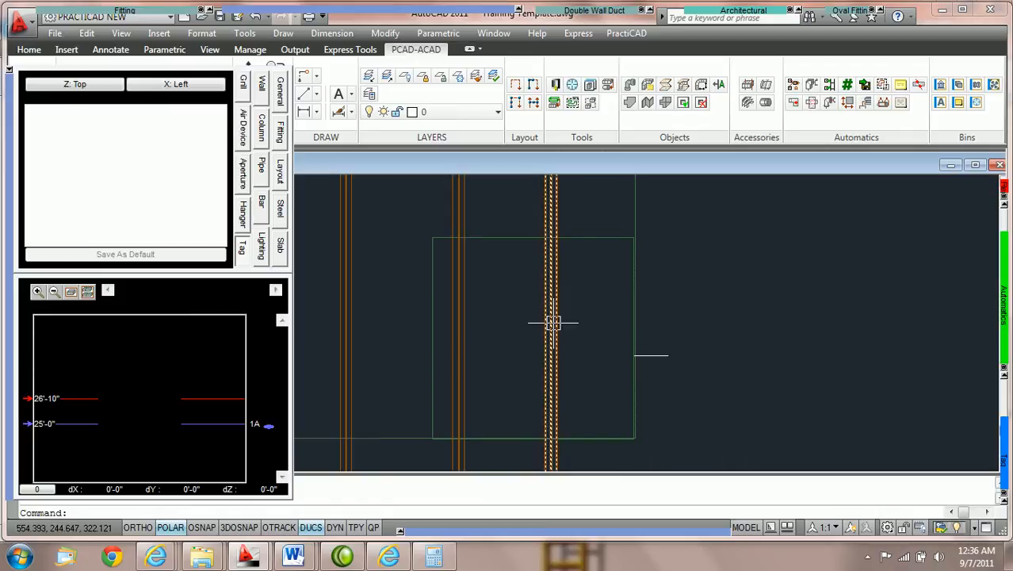
Step: Select the rightmost W18x119 beam and display its elevations relative to level 1 at 35'-0" as well
click(552, 322)
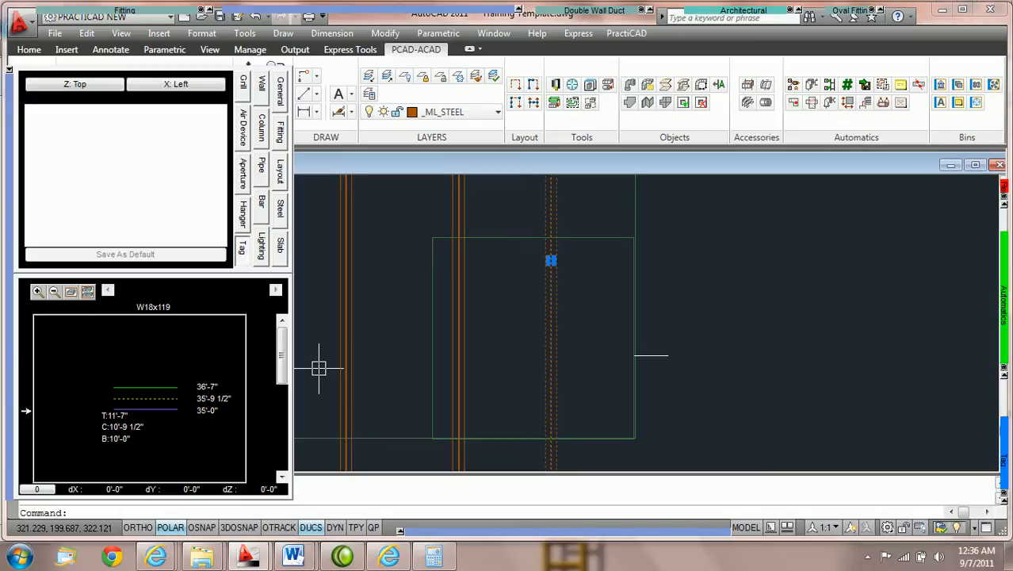
click(27, 411)
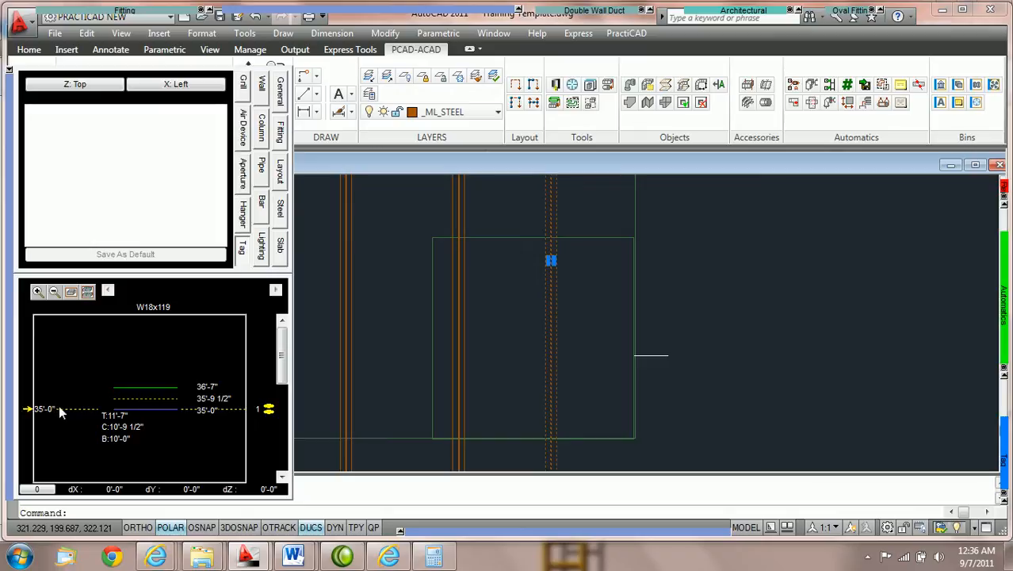
click(268, 410)
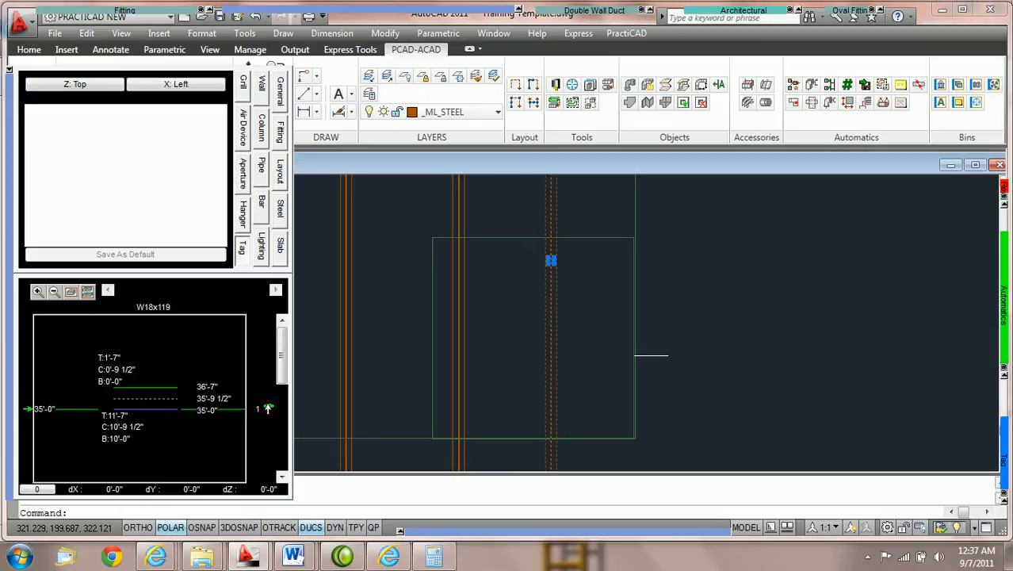
click(70, 292)
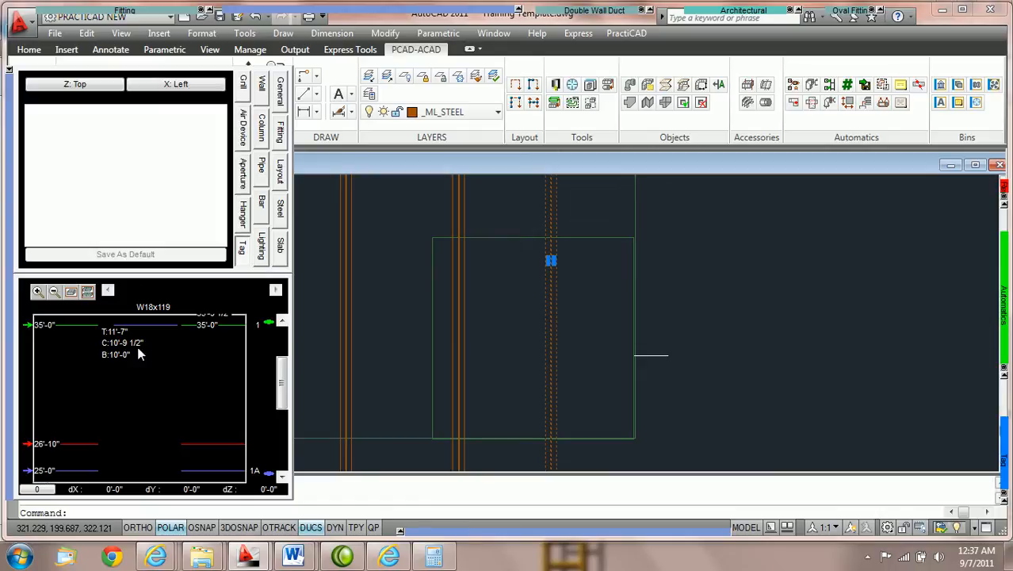
drag(281, 384, 281, 350)
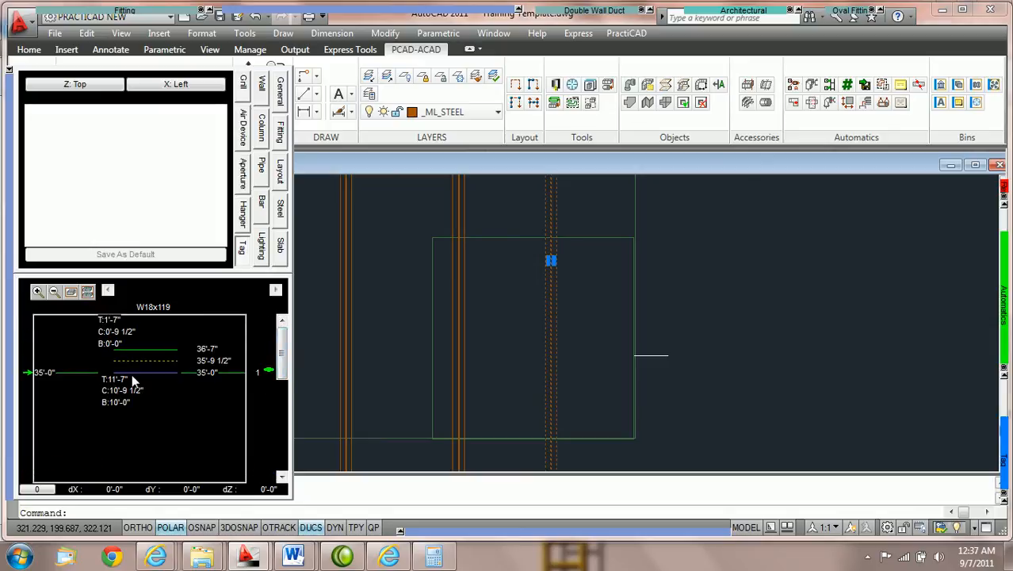
Step: Place a 36 x 18 rectangular duct, 60 long, across the rightmost beam with its top set to -2' from level 1
click(104, 104)
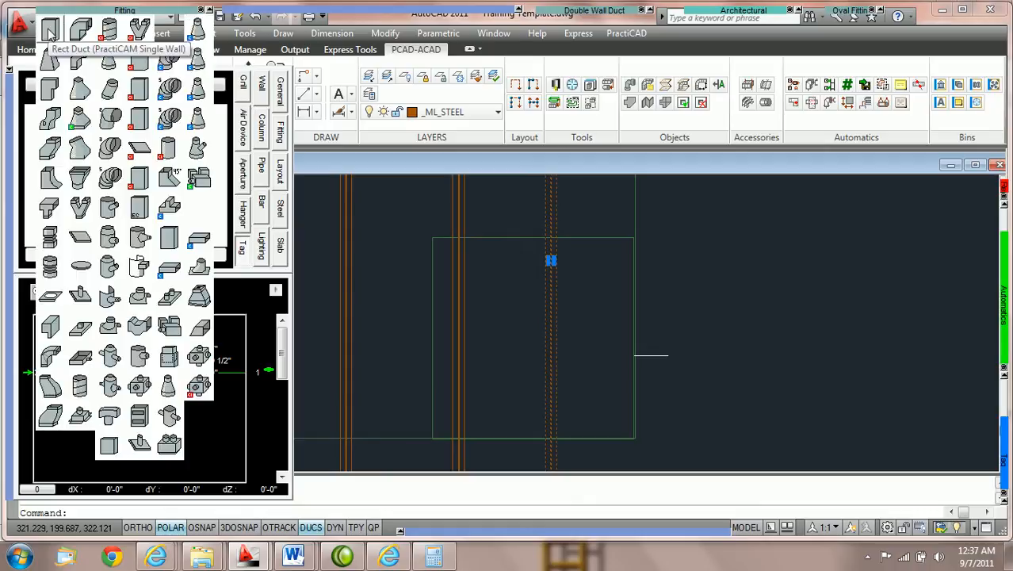
click(49, 30)
drag(286, 407, 293, 347)
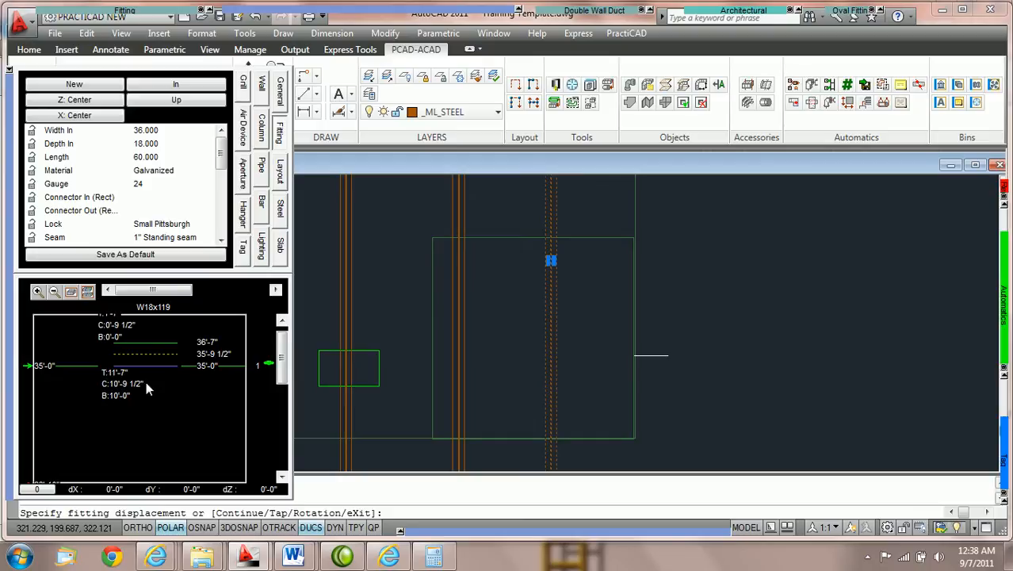
scroll(284, 377, up, 3)
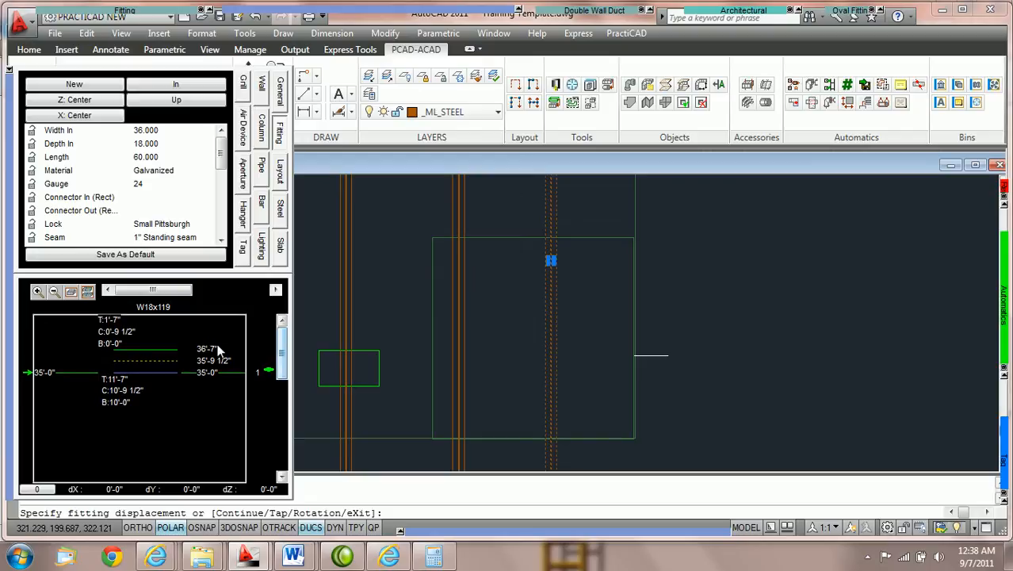
double_click(111, 319)
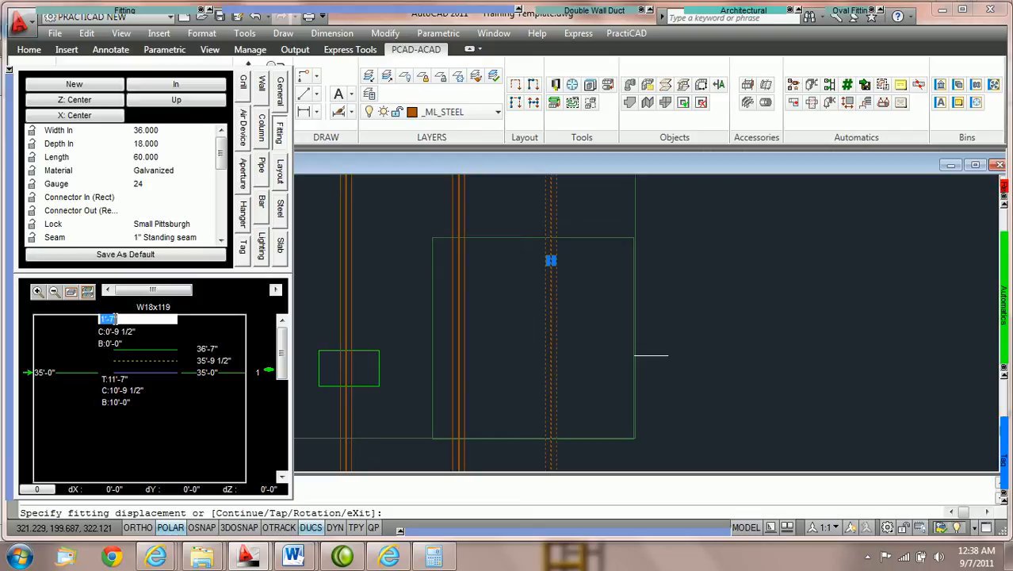
text(-2)
key(Return)
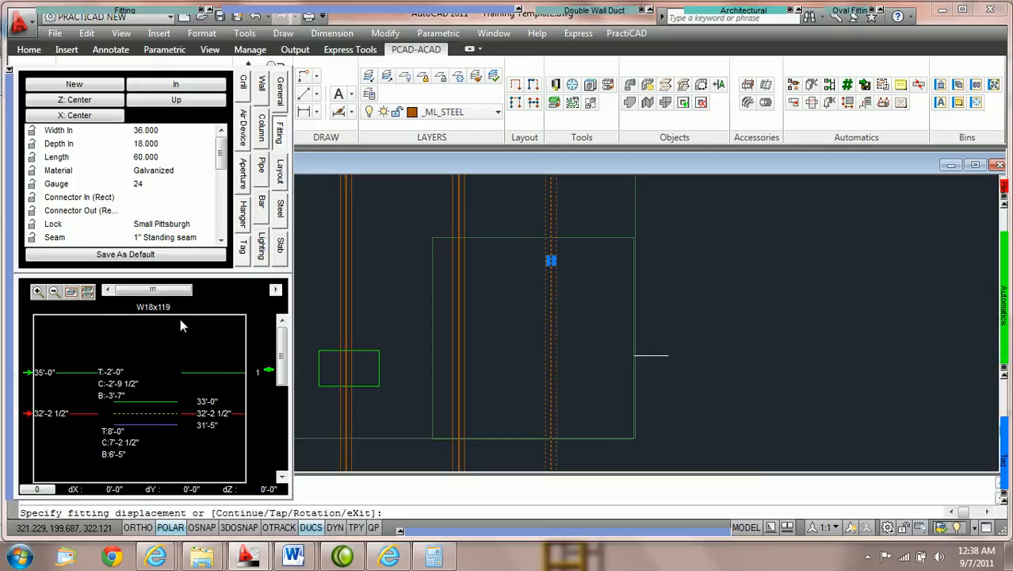
click(517, 312)
click(533, 315)
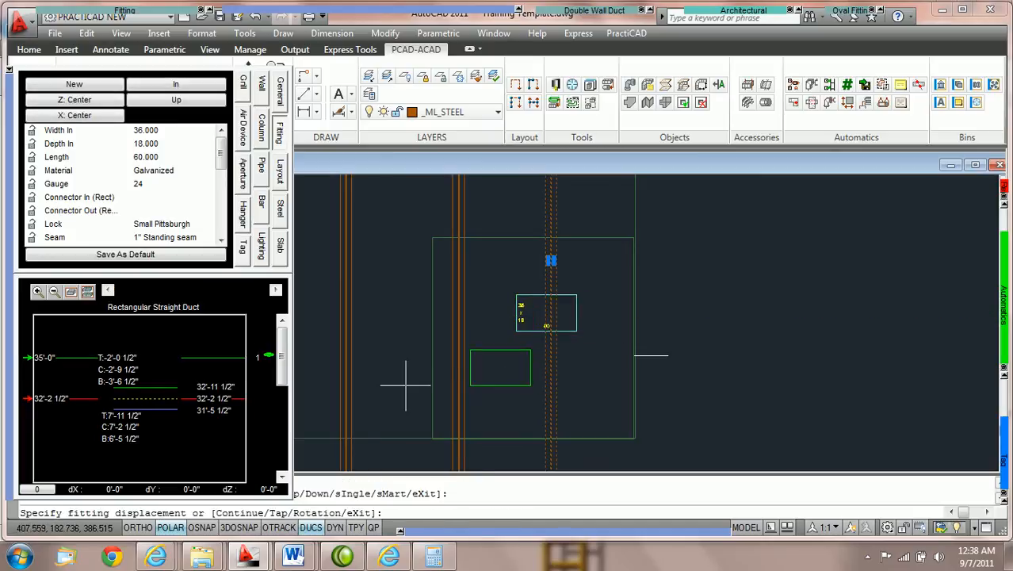
Step: Place a second 36 x 18 rectangular duct below the first in plan, with its bottom set to 5' above level 1A
double_click(132, 439)
text(5')
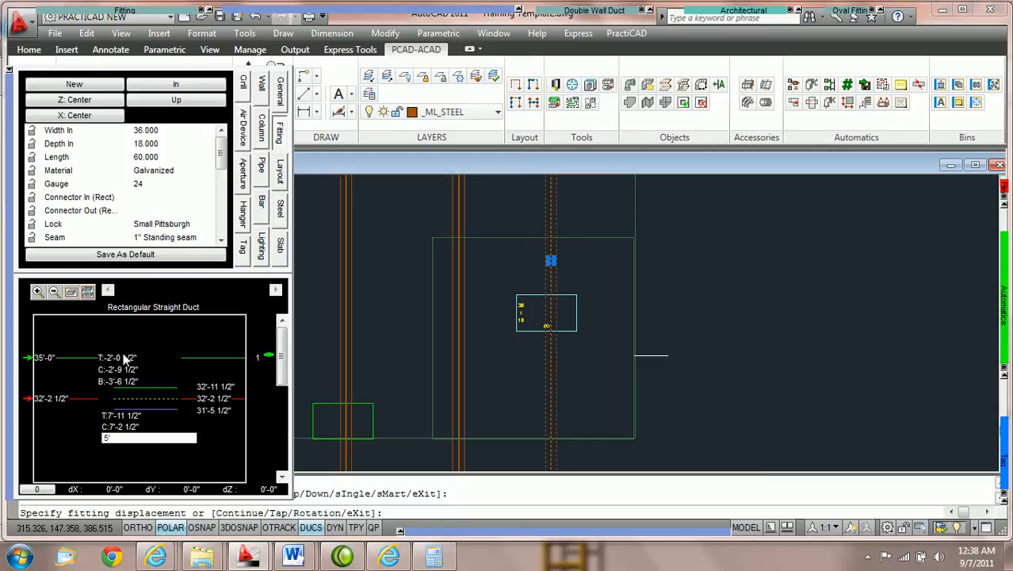
text(5')
key(Return)
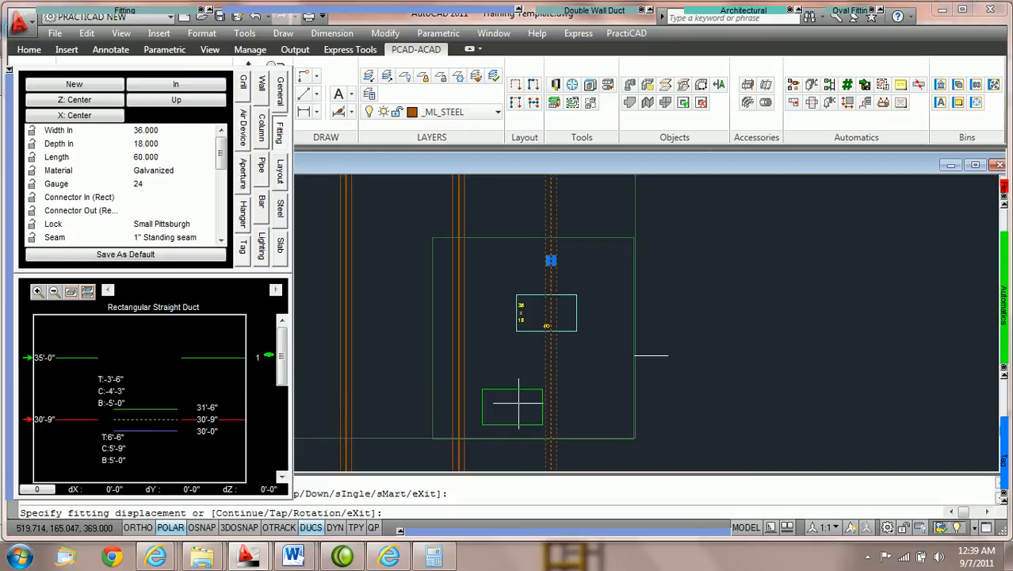
click(526, 394)
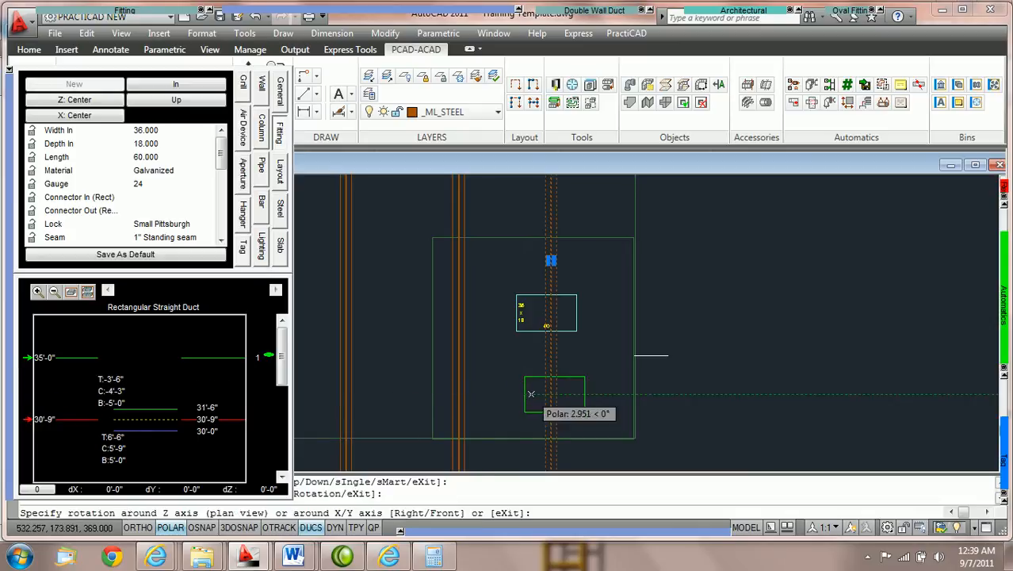
click(532, 394)
key(Return)
scroll(532, 394, up, 2)
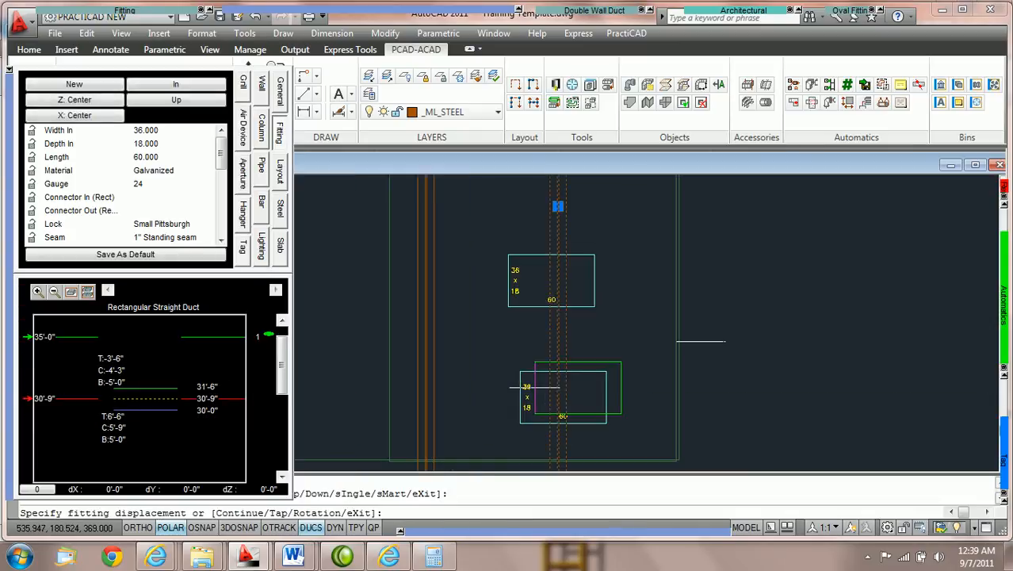
key(Escape)
key(Escape)
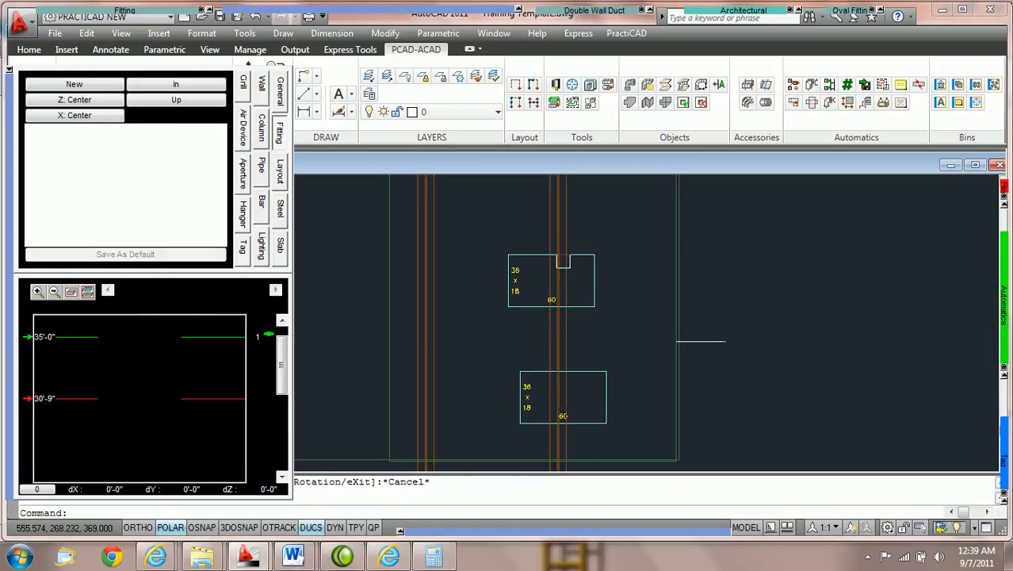
Step: Place a Relative-1A elevation tag inside the lower duct at zero rotation
mouse_move(1004, 436)
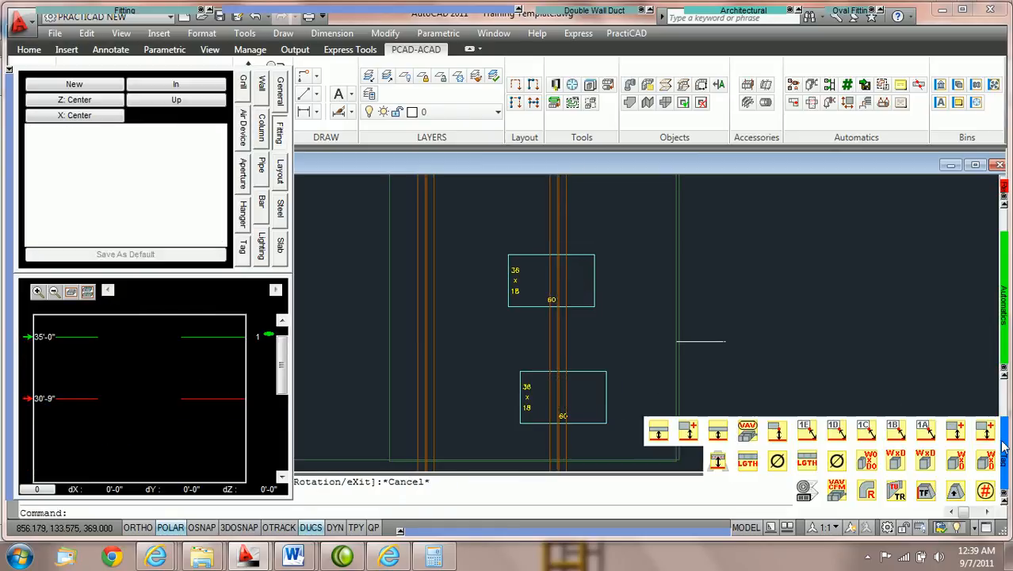
click(924, 432)
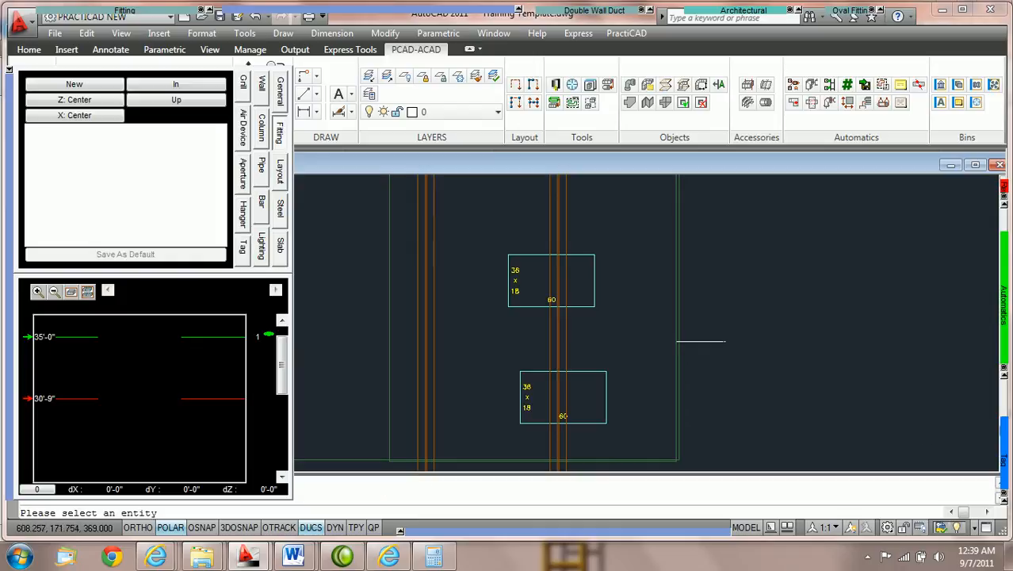
middle_drag(554, 228, 544, 254)
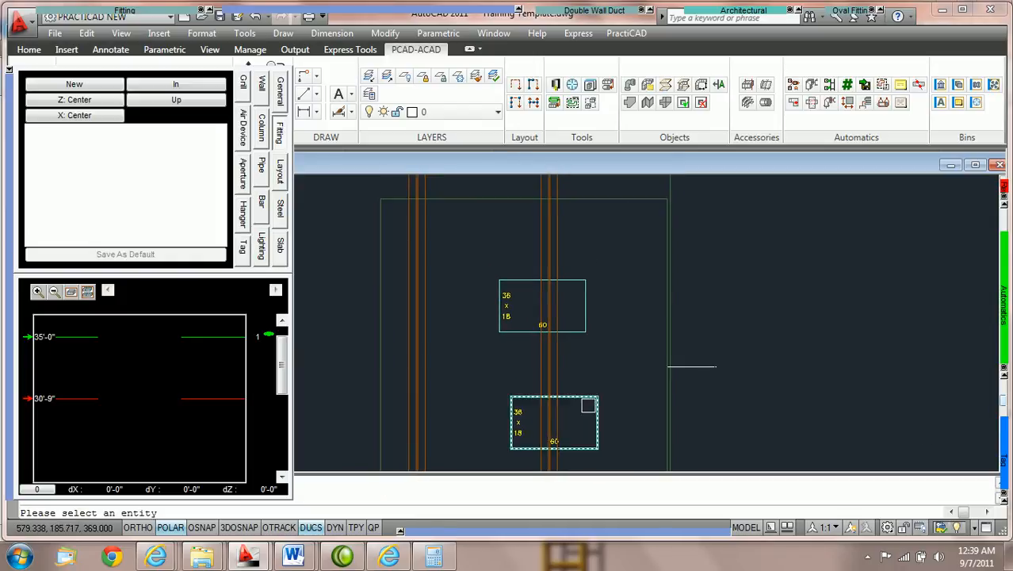
middle_drag(599, 418, 593, 362)
click(594, 362)
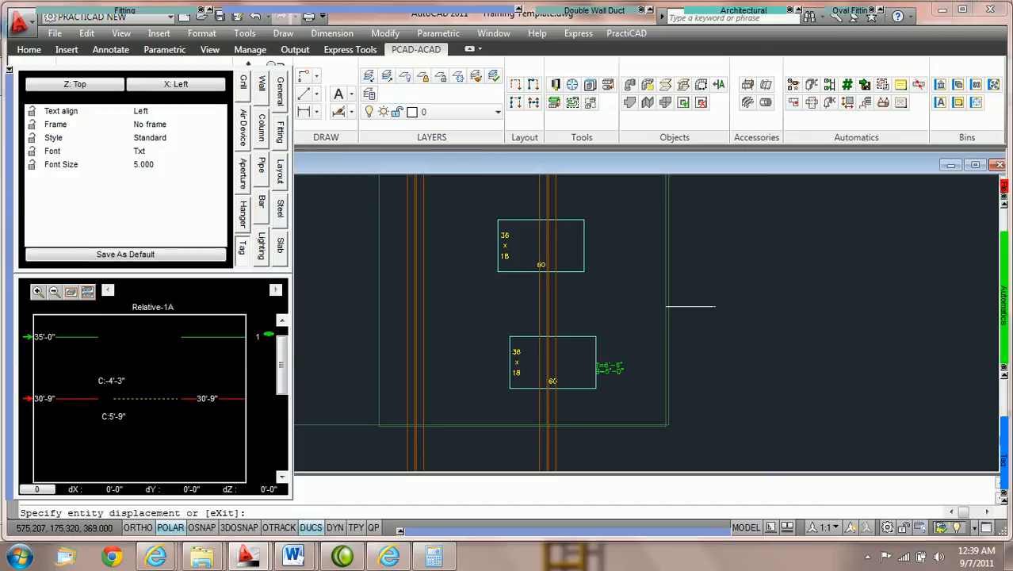
scroll(591, 361, up, 4)
click(562, 343)
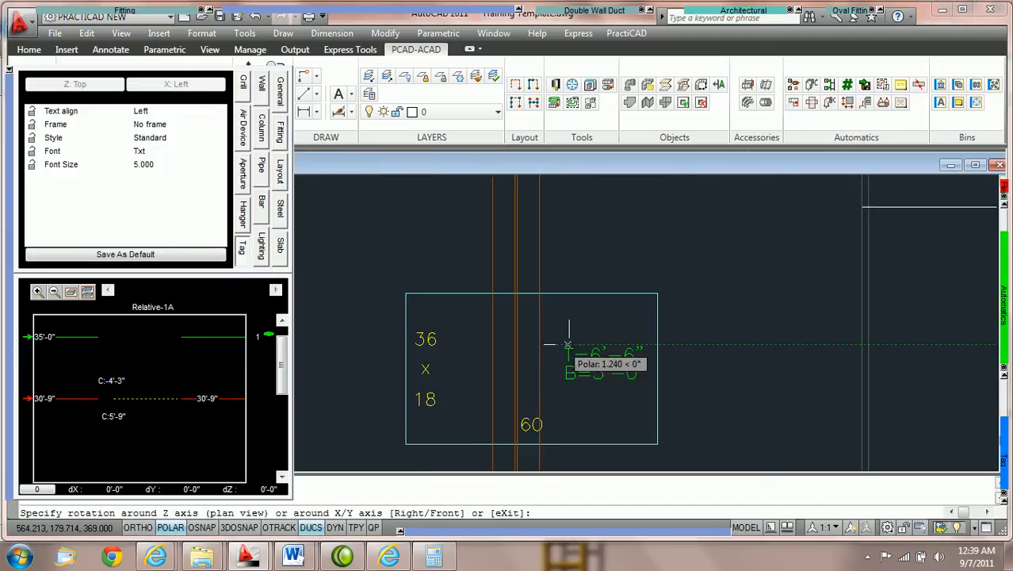
click(576, 344)
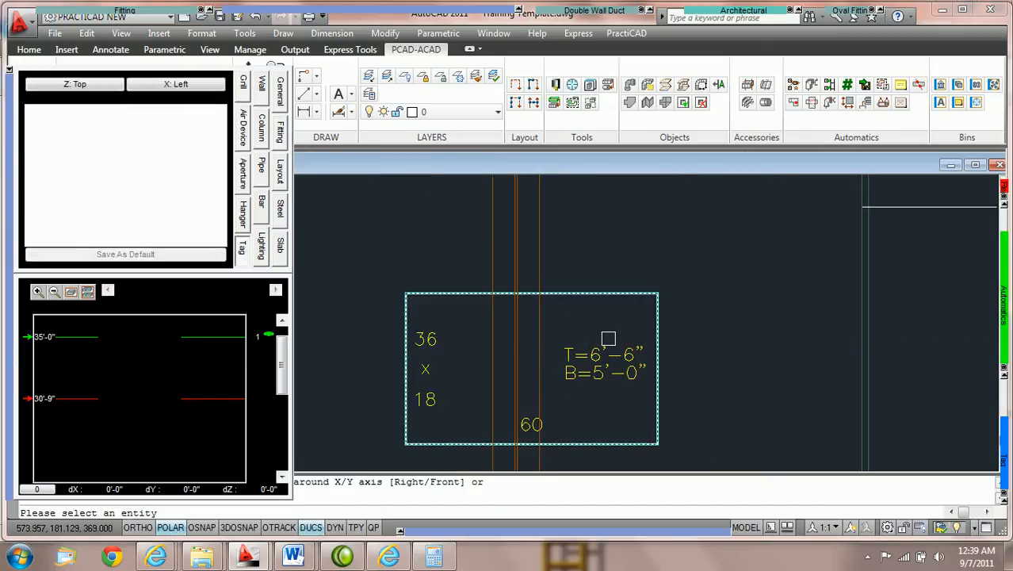
Step: Place a Relative-1A elevation tag just outside the right end of the upper duct
scroll(609, 339, down, 2)
middle_drag(621, 269, 615, 350)
click(589, 275)
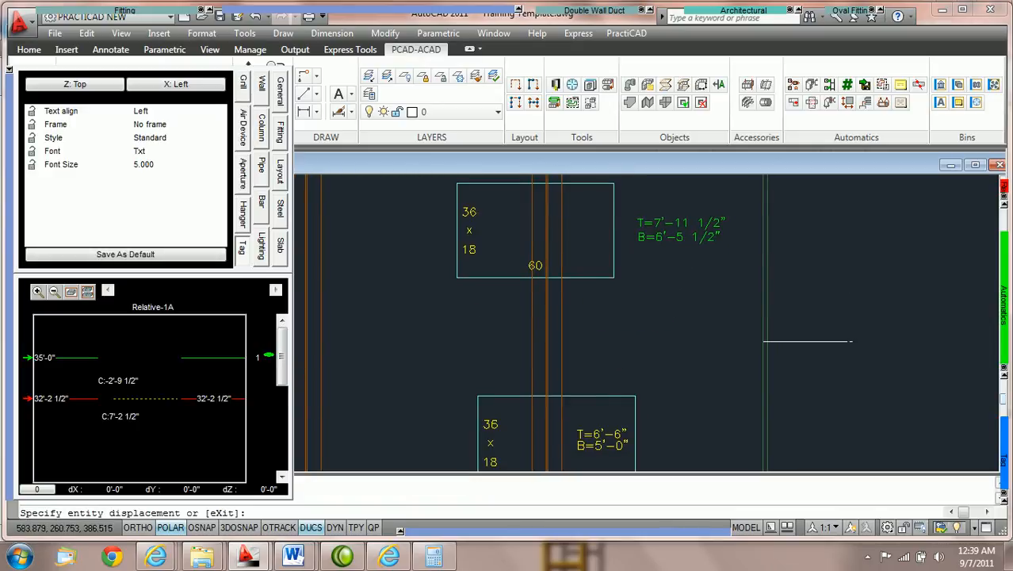
click(639, 227)
click(643, 226)
key(Escape)
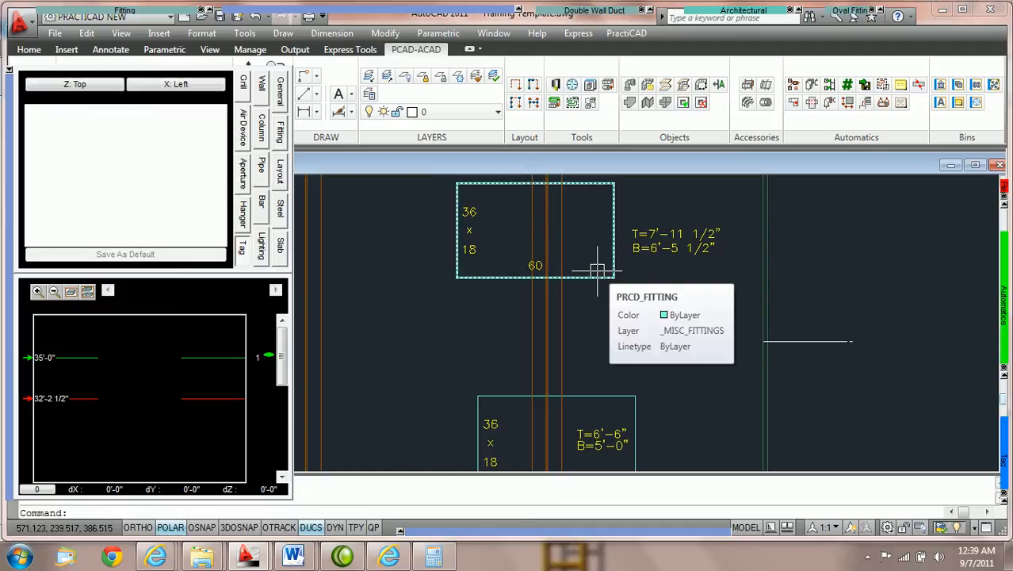
Step: Set the upper duct's top elevation to -2' relative to level 1
click(593, 277)
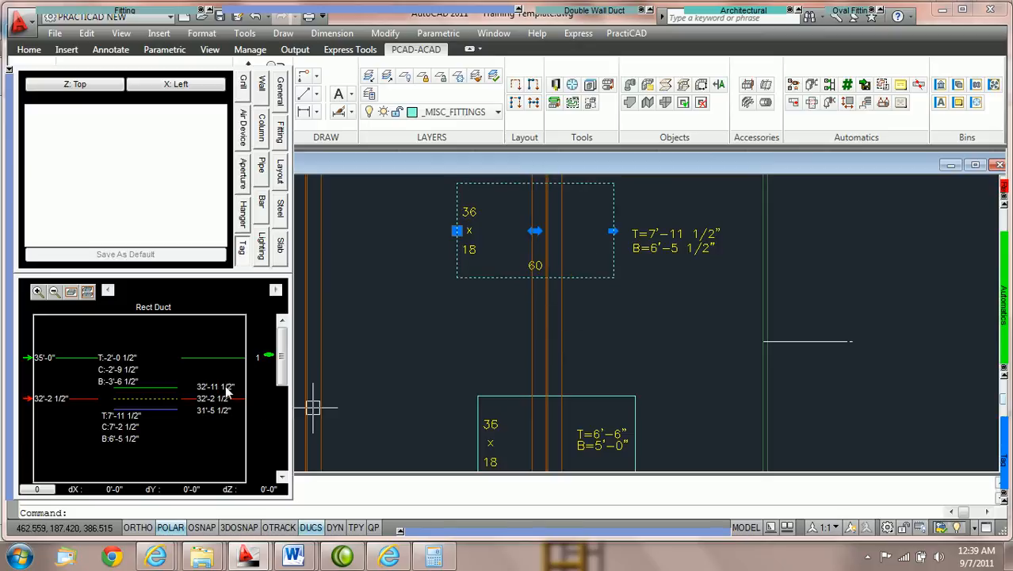
click(134, 357)
text(-)
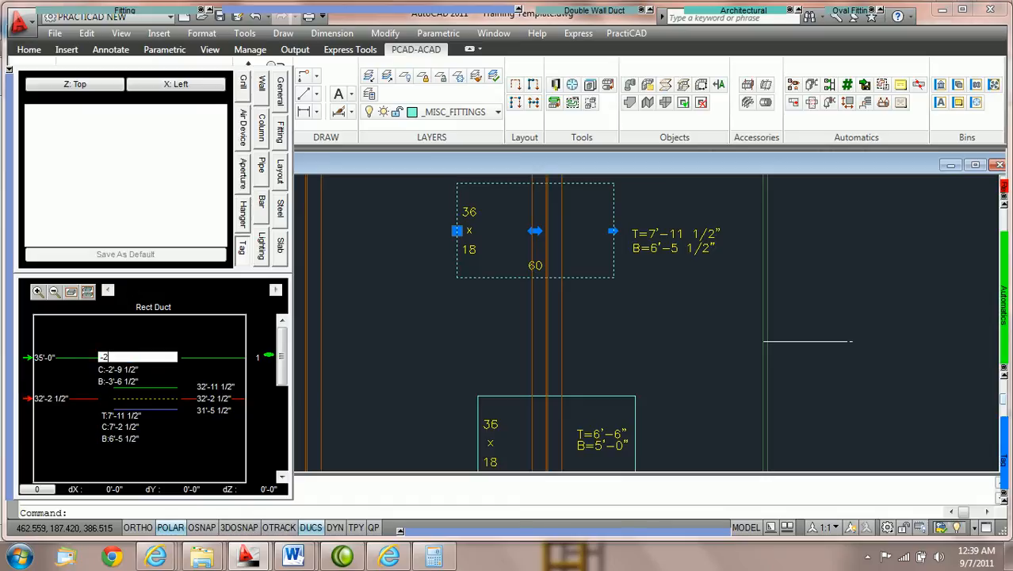
text(2)
key(Return)
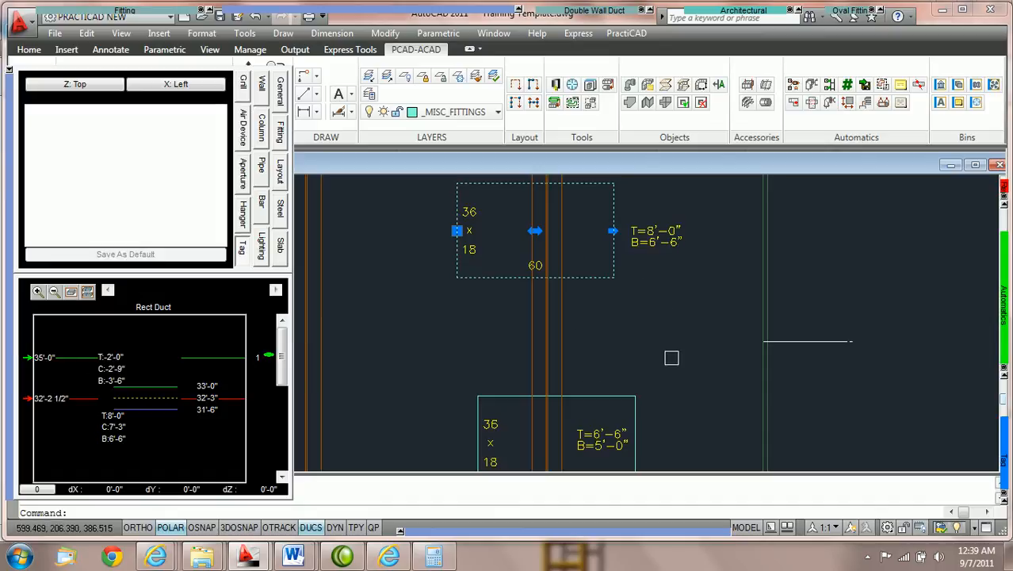
key(Escape)
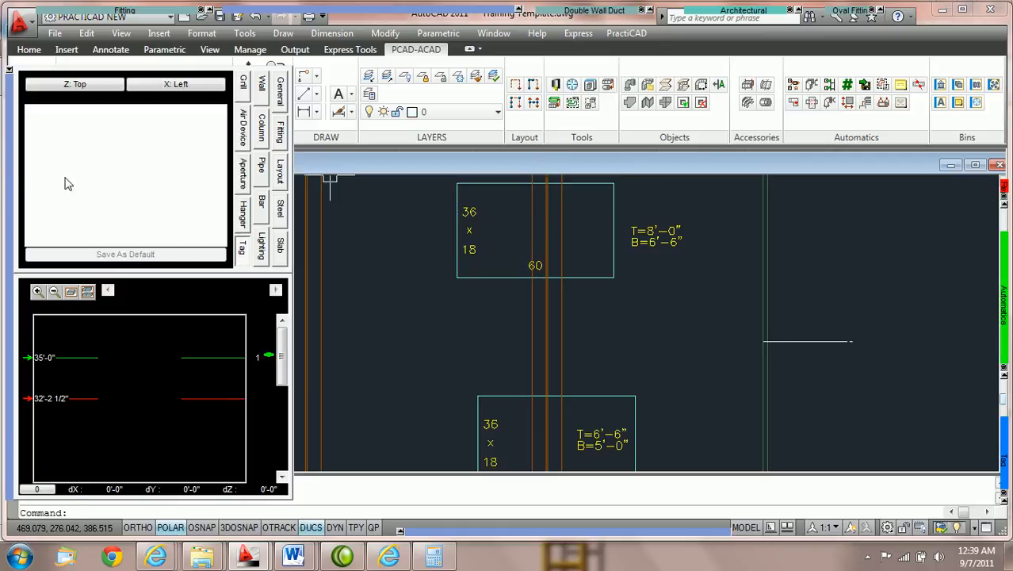
Step: Reposition the fitting properties and elevation palette so it sits below the ribbon
double_click(12, 167)
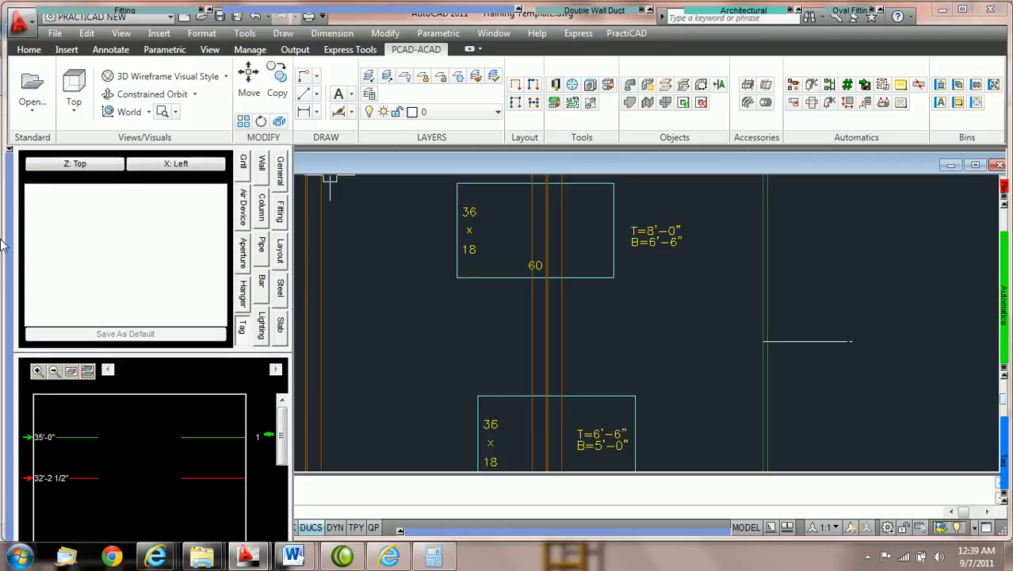
Step: Switch the model to the front view and frame the two stacked ducts beneath the steel beam
click(78, 112)
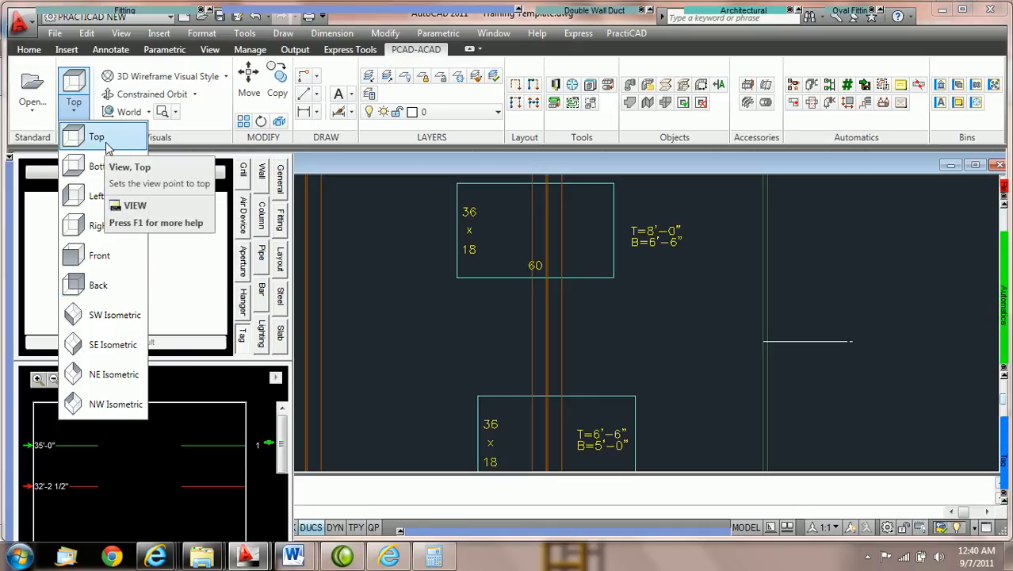
click(115, 255)
scroll(738, 273, up, 5)
middle_drag(730, 276, 682, 330)
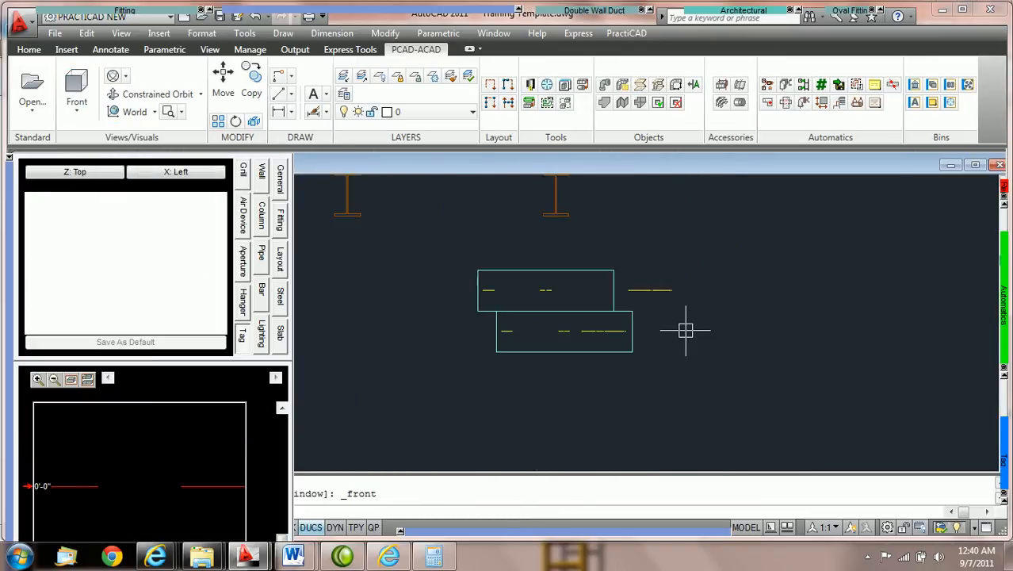
scroll(536, 245, up, 2)
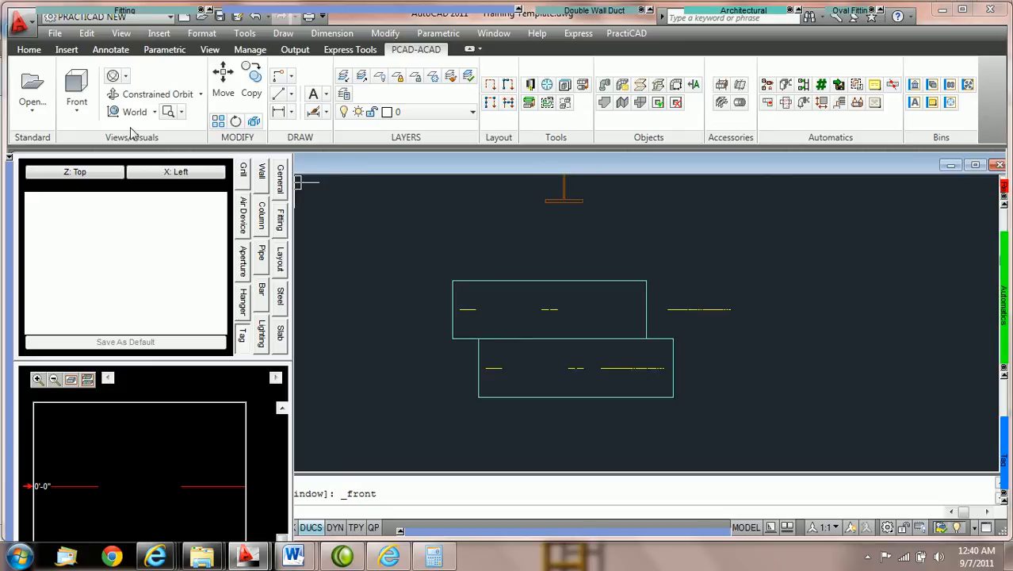
Step: Place a vertical linear dimension from the steel beam's bottom flange to the upper duct's top edge
click(277, 112)
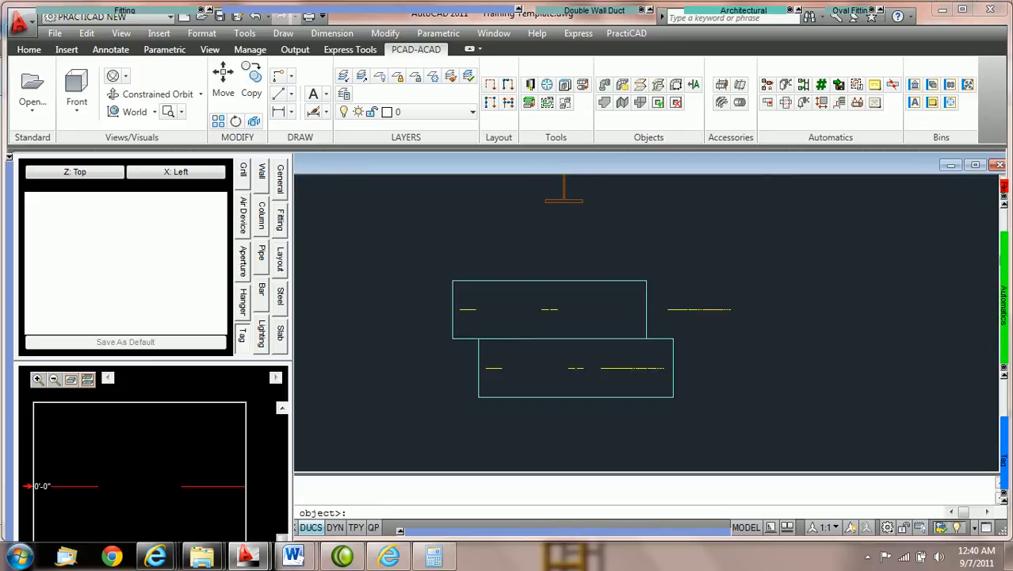
key(F3)
click(546, 201)
click(646, 280)
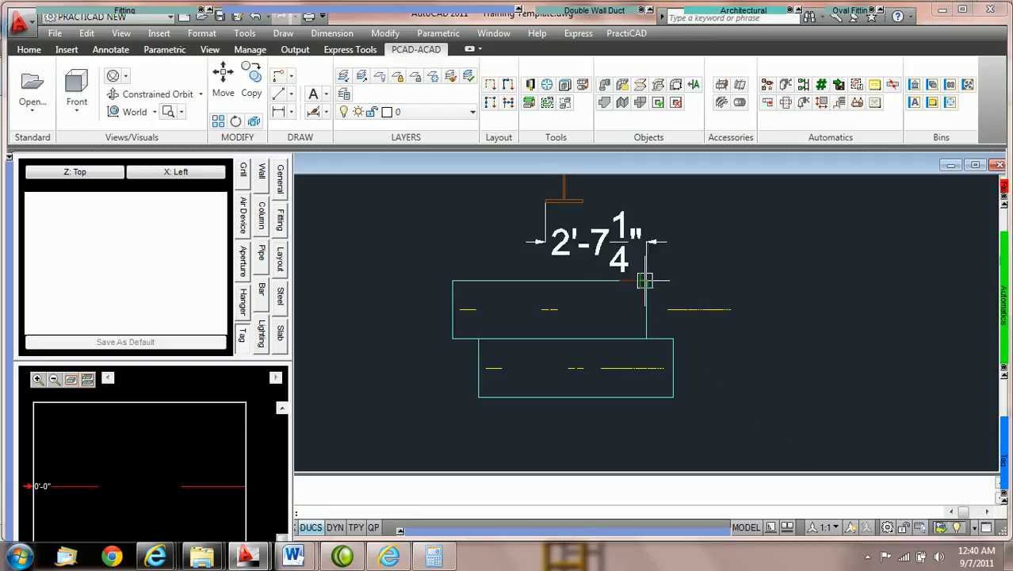
click(702, 273)
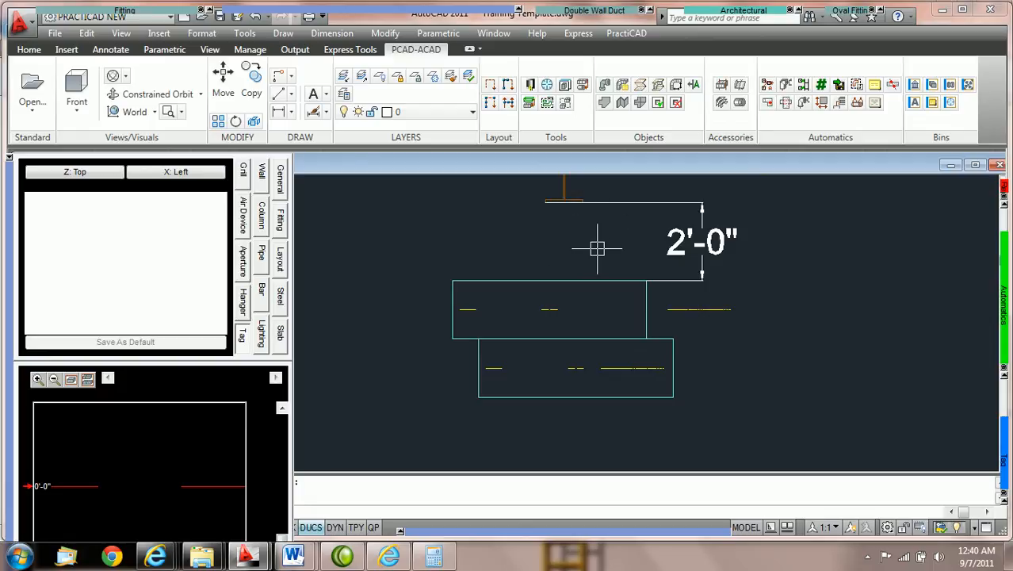
Step: Measure the vertical distance from the lower duct's bottom edge to the green horizontal line below with a temporary linear dimension
scroll(584, 237, down, 1)
middle_drag(604, 347, 604, 288)
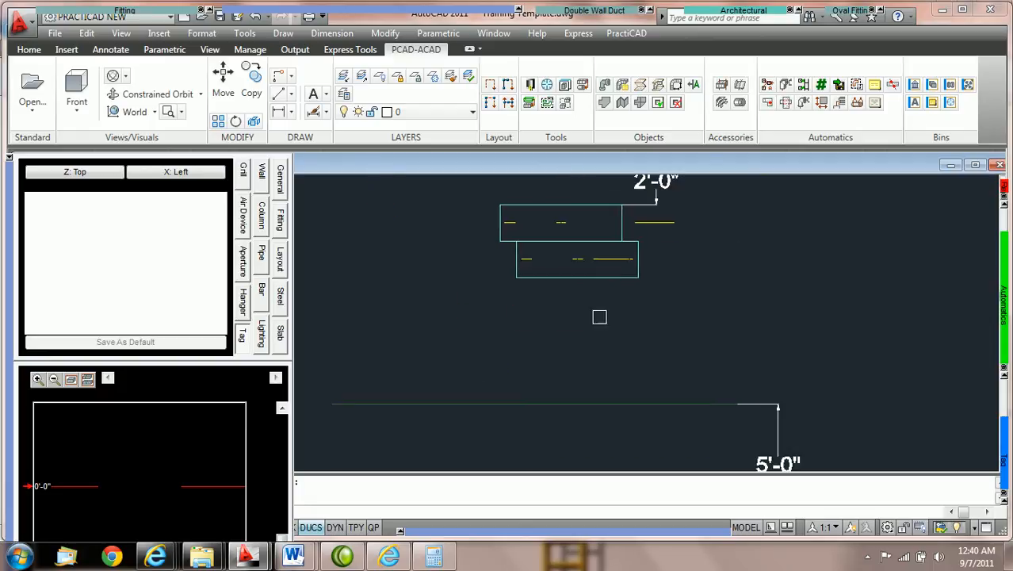
click(279, 114)
click(547, 278)
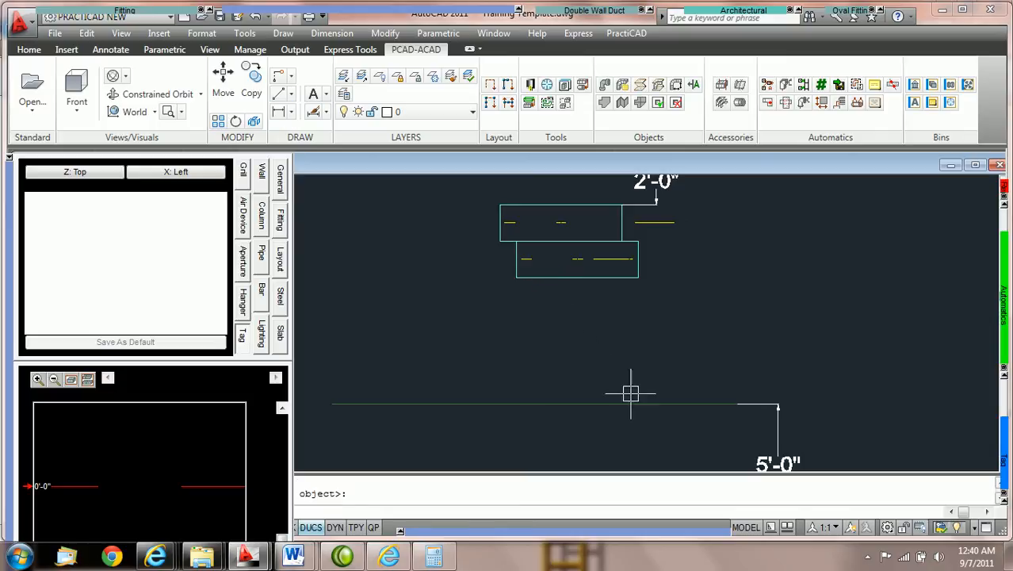
click(641, 404)
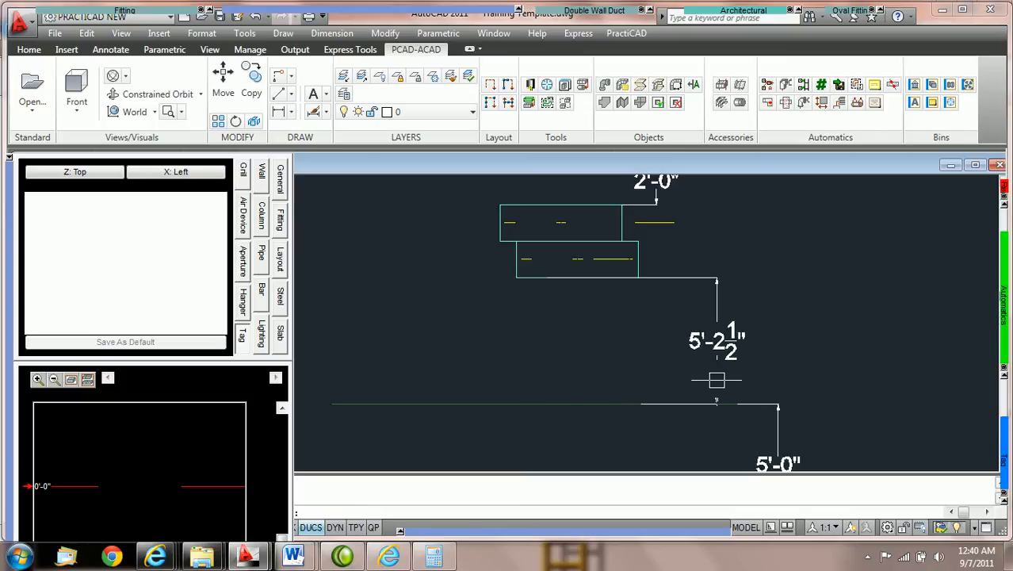
scroll(691, 381, up, 2)
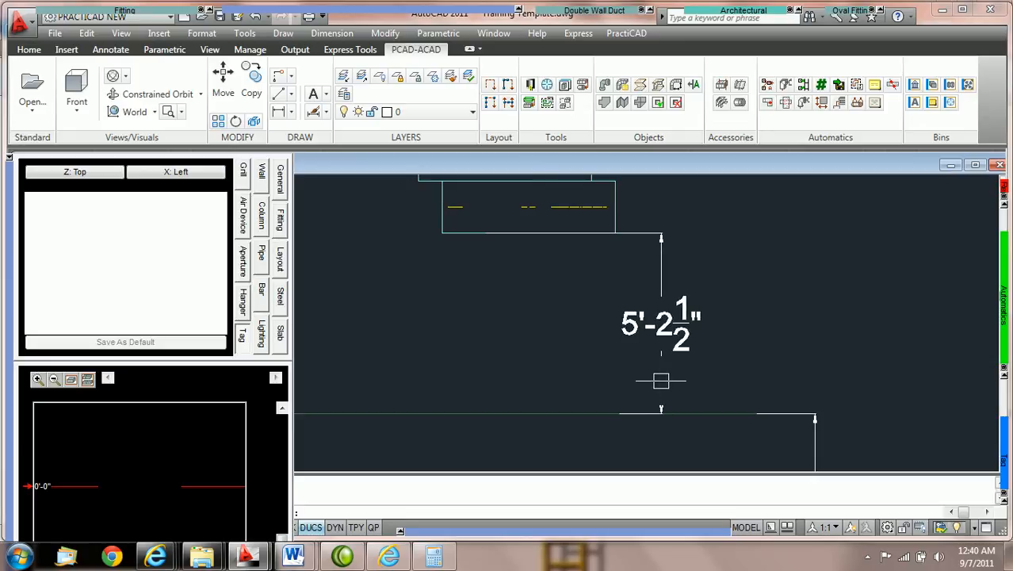
scroll(681, 380, down, 2)
key(Escape)
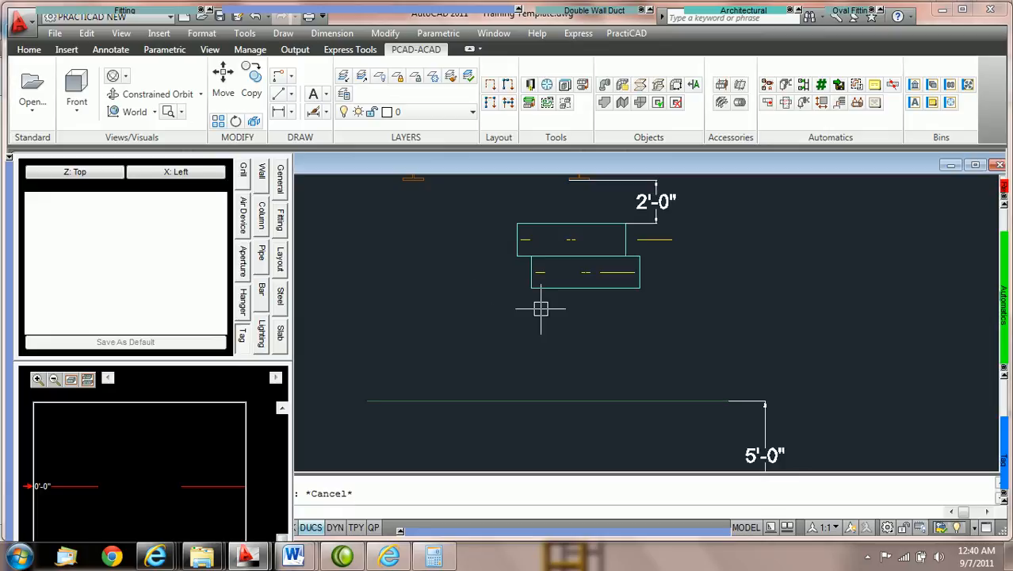